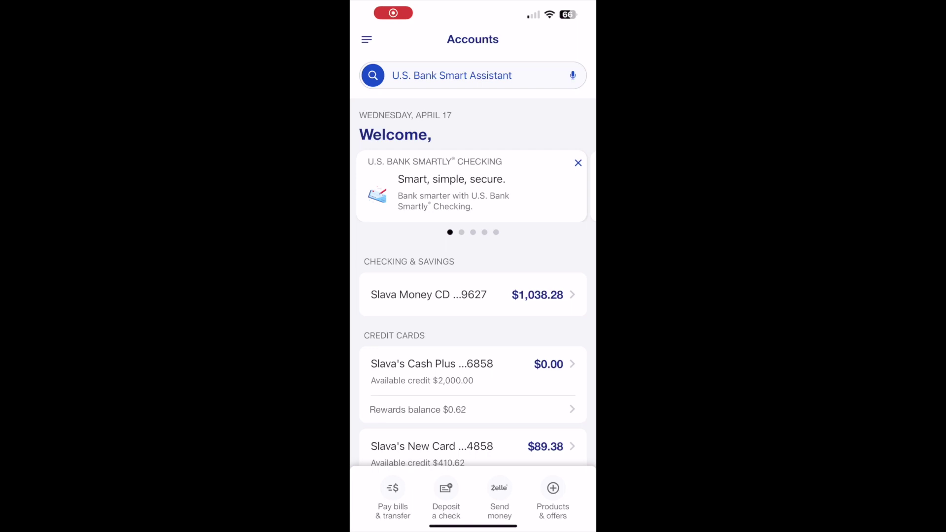
{"action": "scroll", "coordinate": [473, 296], "scroll_direction": "down", "scroll_amount": 3}
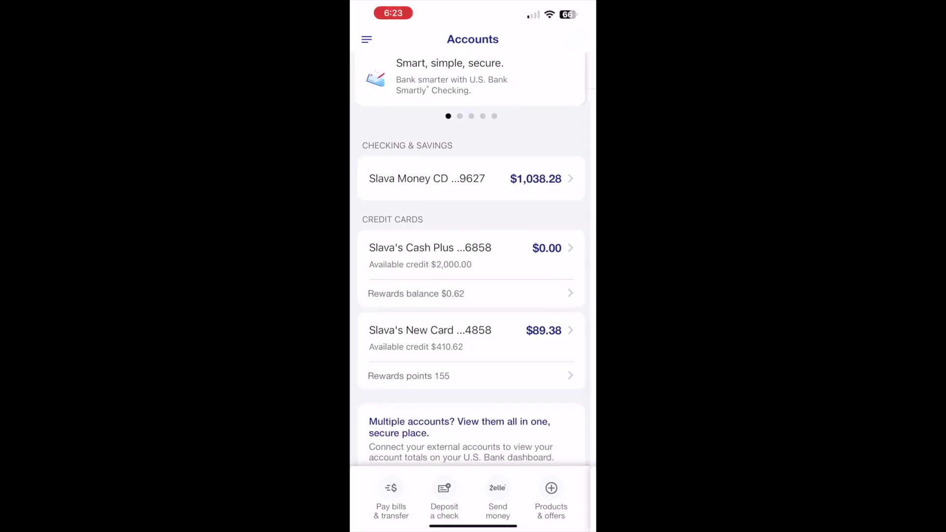
Open the New Card ...4858 credit card from the Accounts list.
{"action": "left_click", "coordinate": [473, 330]}
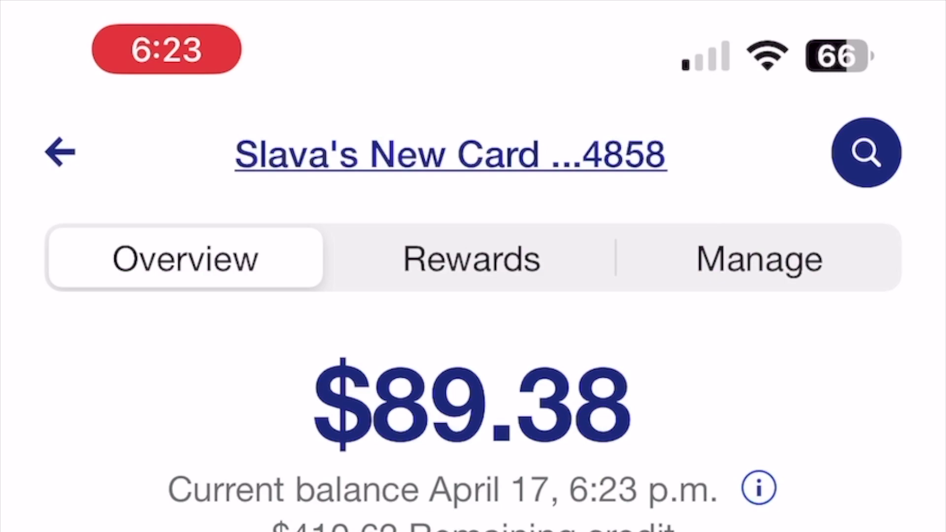
Choose View card number under the Manage tab's Card Controls.
{"action": "left_click", "coordinate": [759, 259]}
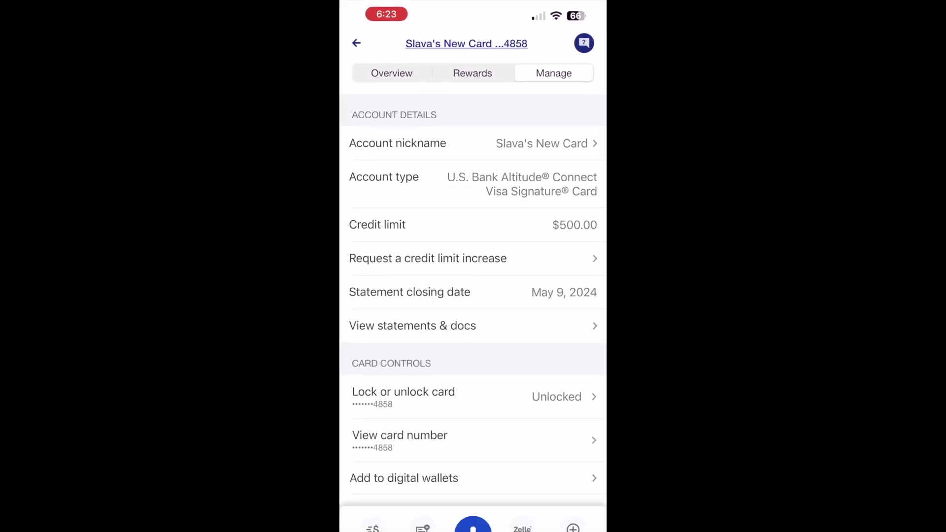
{"action": "scroll", "coordinate": [473, 296], "scroll_direction": "down", "scroll_amount": 5}
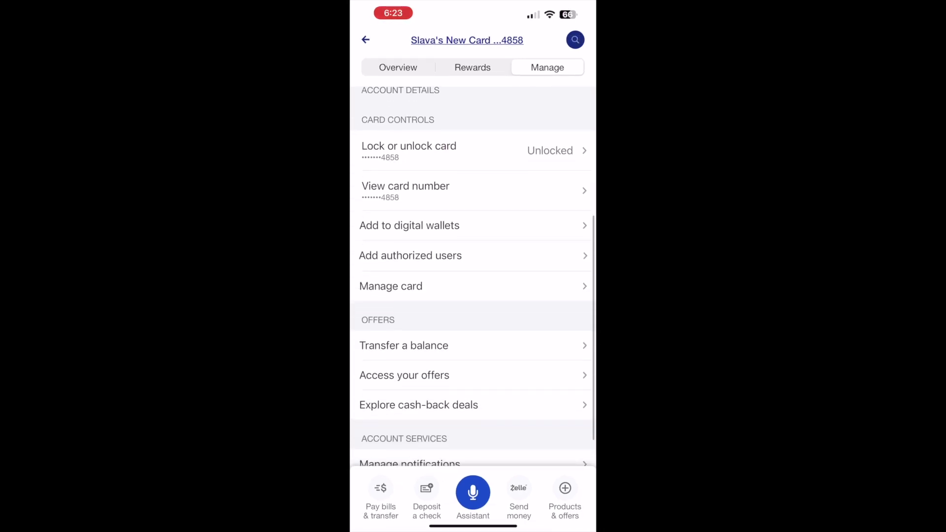
{"action": "scroll", "coordinate": [473, 296], "scroll_direction": "down", "scroll_amount": 2}
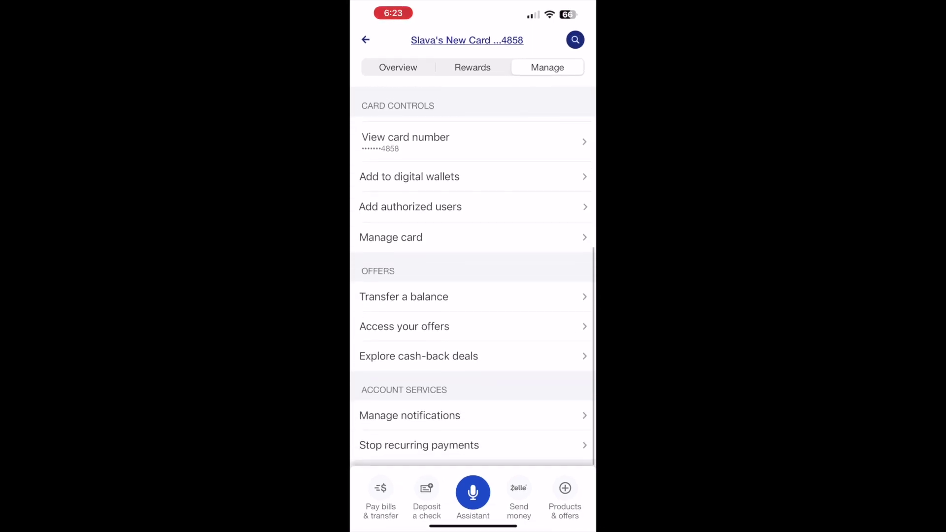
{"action": "left_click", "coordinate": [474, 273]}
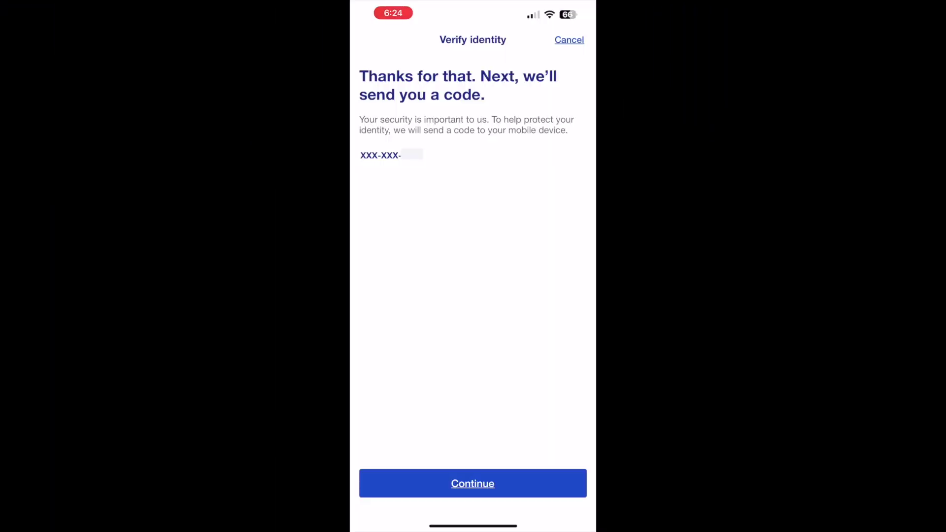
Have a security code texted and enter the 6-digit code from Messages.
{"action": "left_click", "coordinate": [472, 483]}
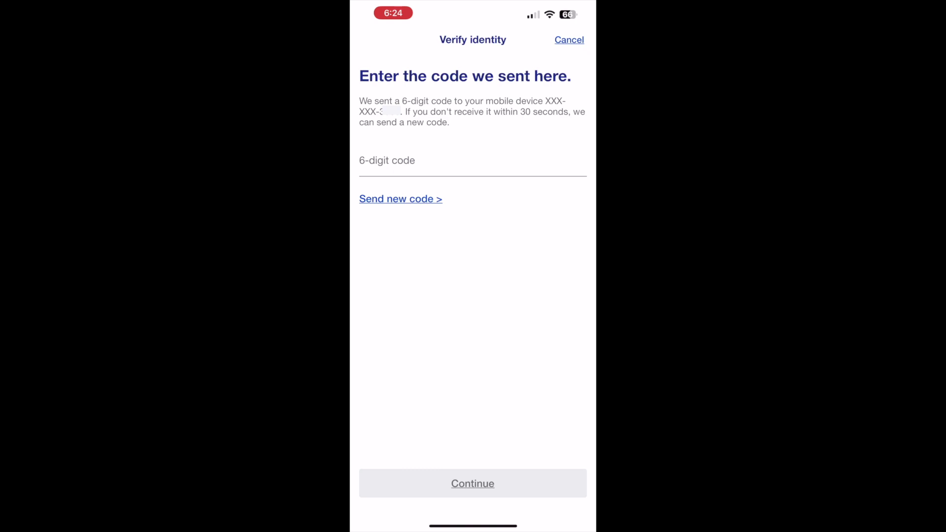
{"action": "left_click", "coordinate": [472, 161]}
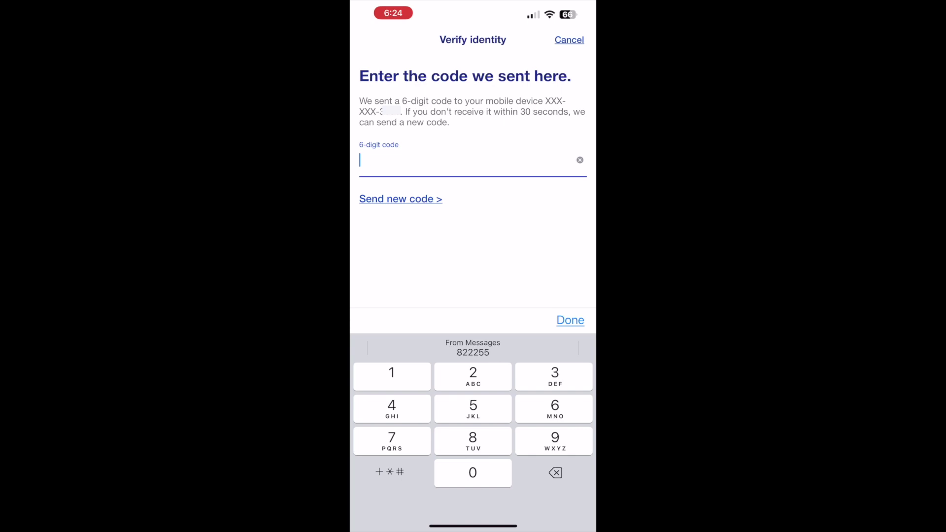
{"action": "left_click", "coordinate": [472, 348]}
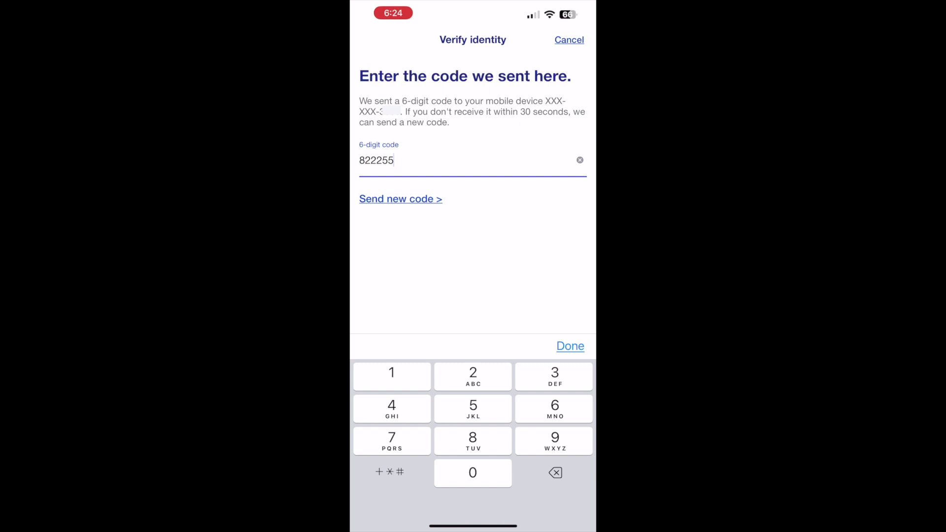
{"action": "left_click", "coordinate": [570, 347]}
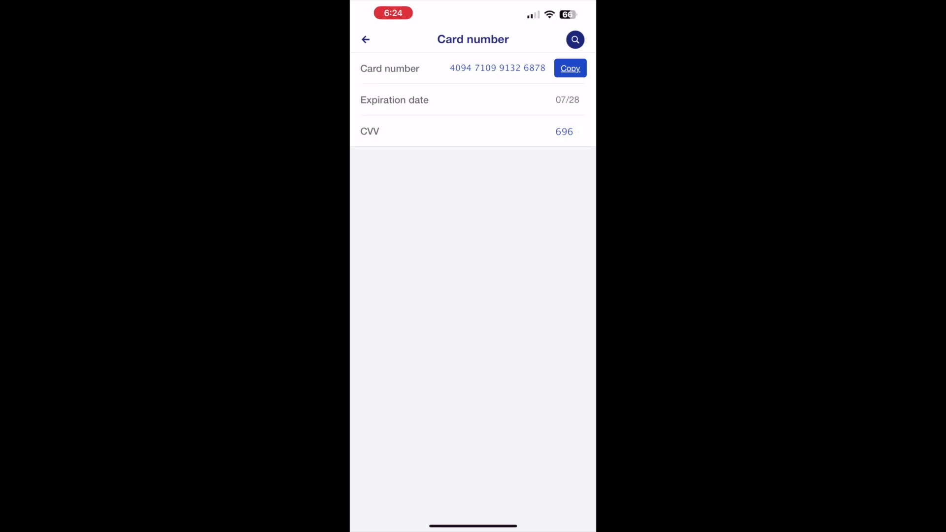
Copy the full card number using the Copy button beside it.
{"action": "left_click", "coordinate": [570, 68]}
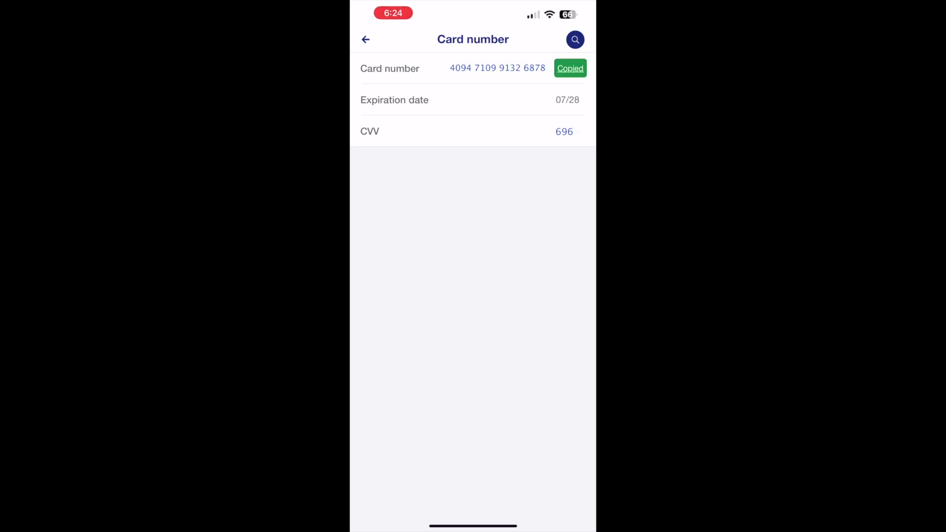